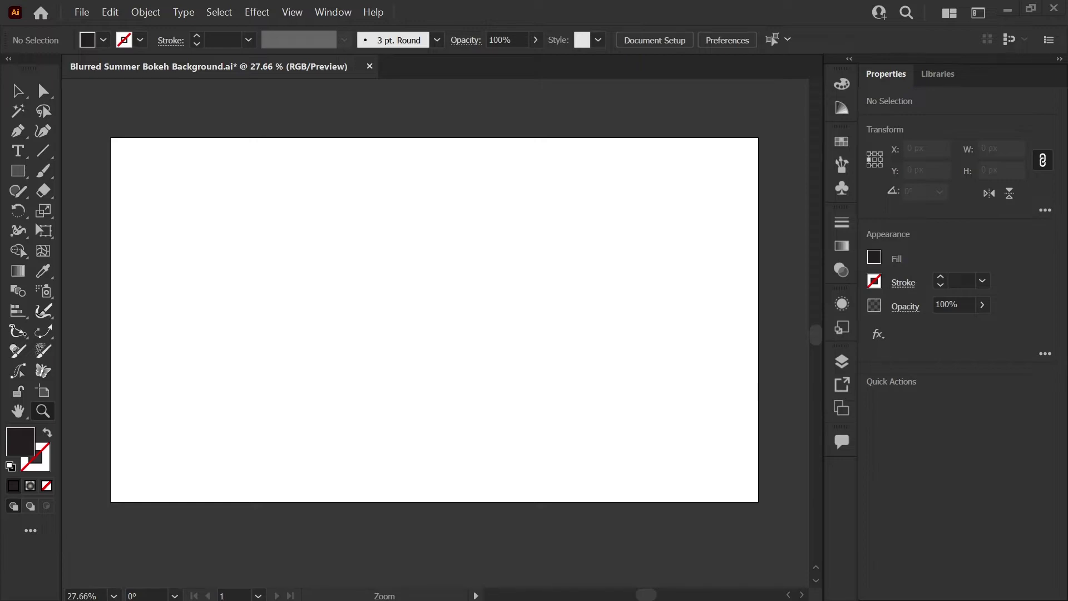
Place the beach photo on the artboard and move it up and left.
left_click(81, 11)
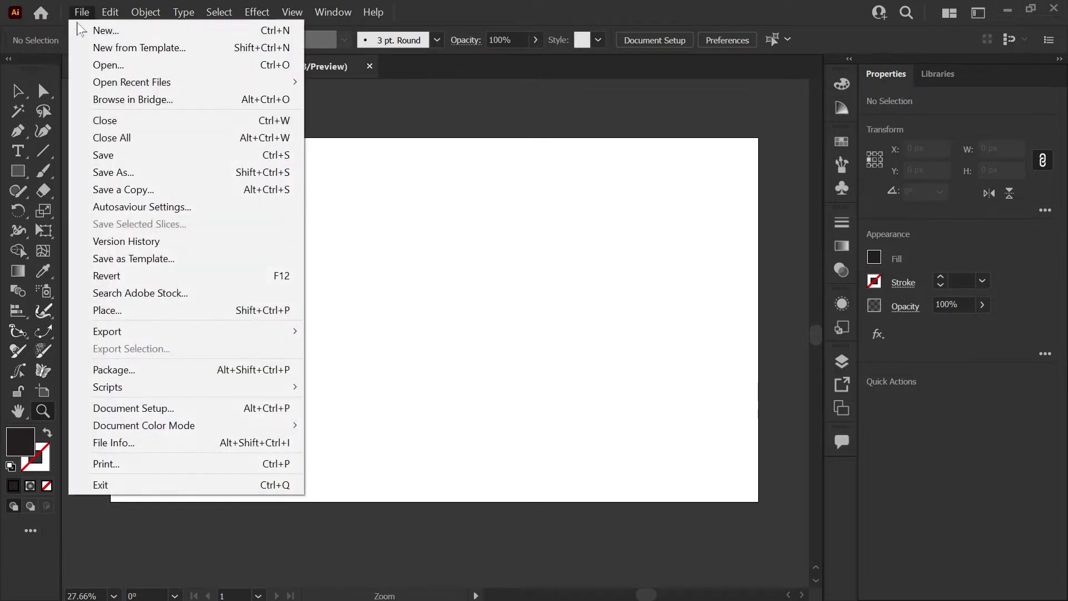
left_click(107, 310)
double_click(252, 170)
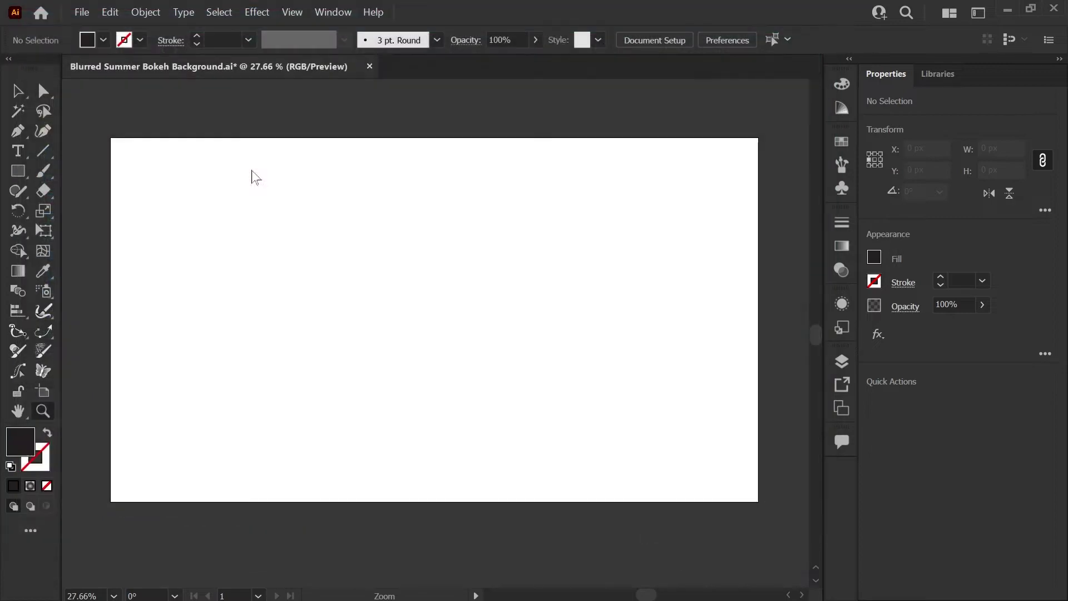
left_click(121, 145)
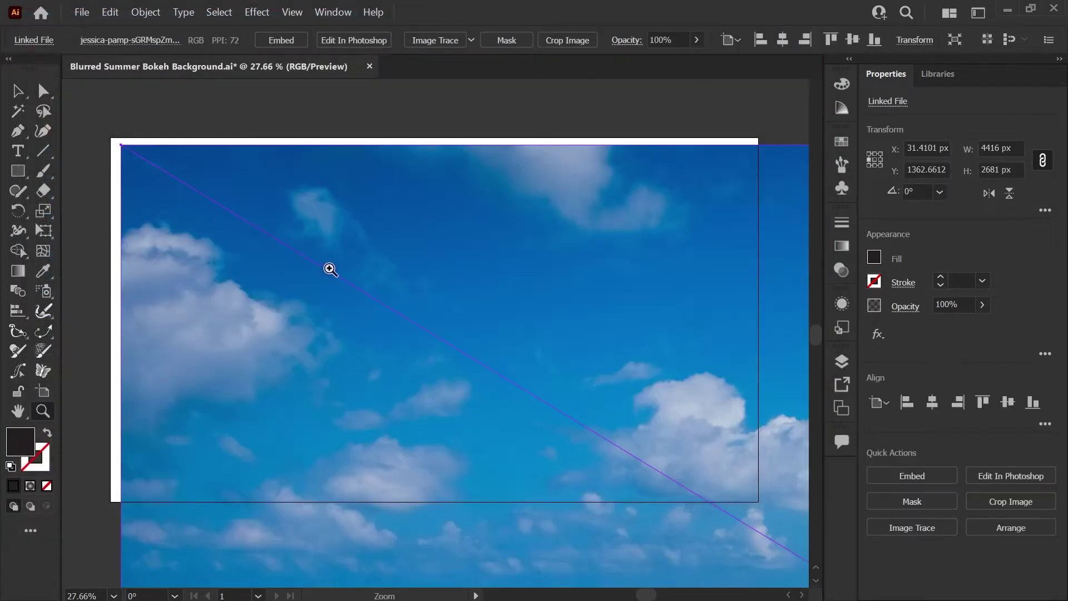
key("v")
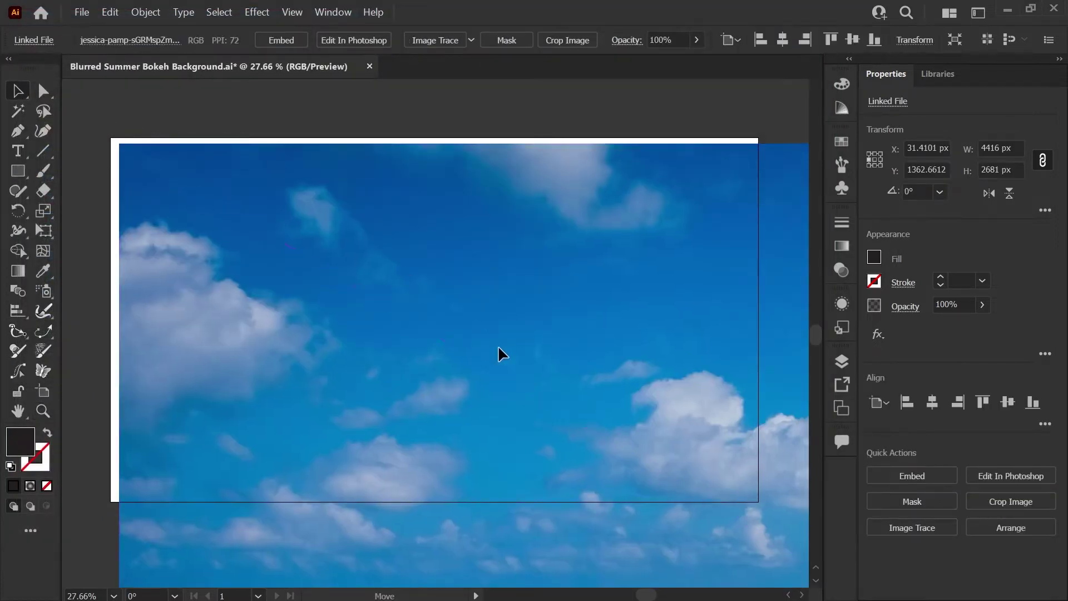
left_click_drag(500, 353, 398, 246)
Set the photo width to 1920 px and centre it on the artboard.
left_click(993, 147)
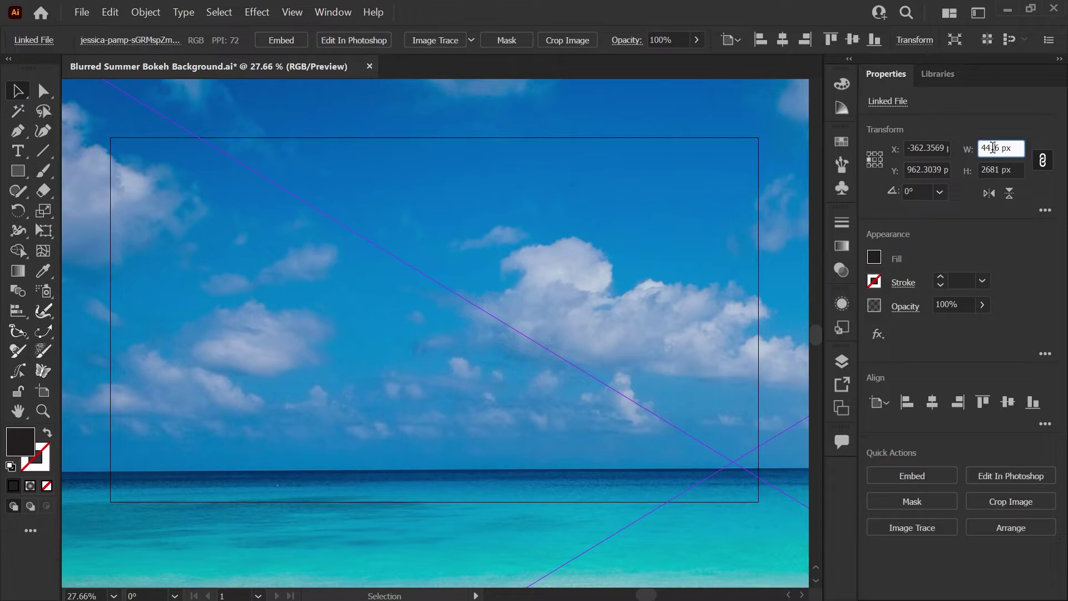
type("1920")
key("Return")
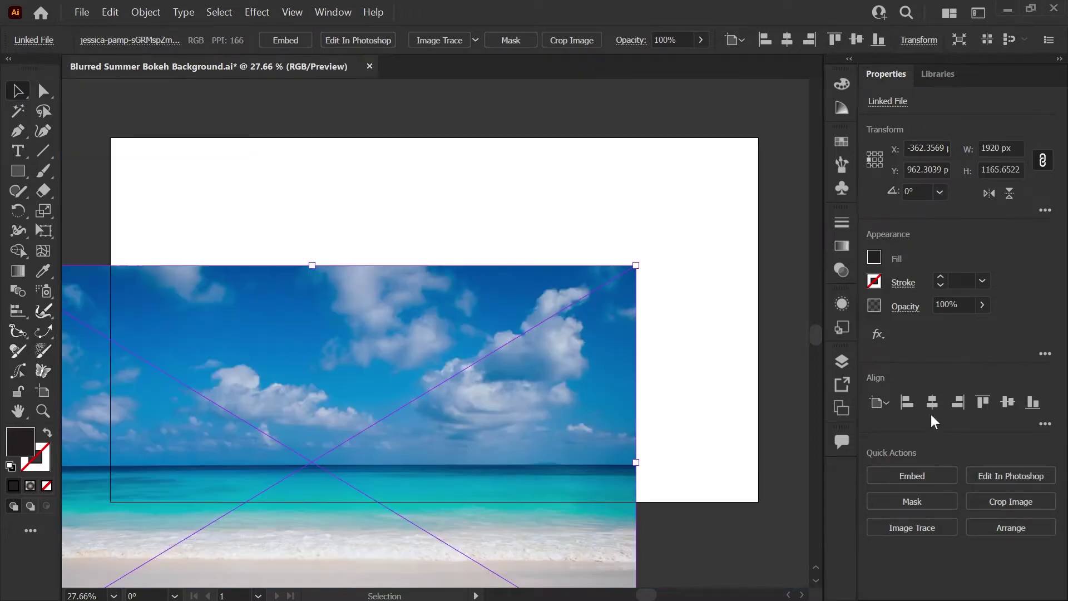
left_click(932, 402)
left_click(1008, 401)
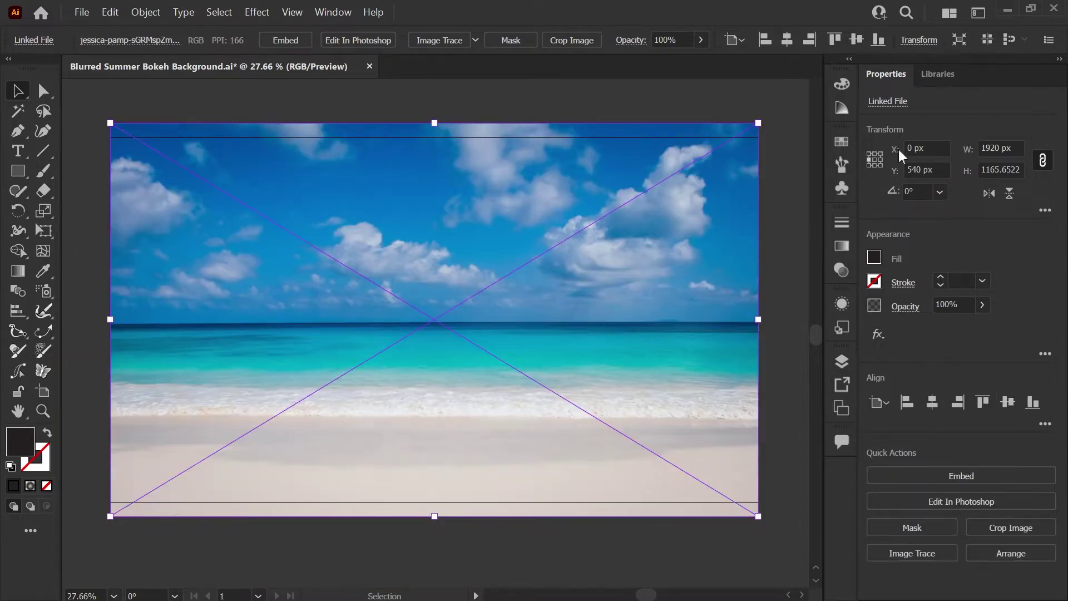
Unlink the proportions and set the photo height to 1080 px.
left_click(1043, 162)
left_click(1005, 169)
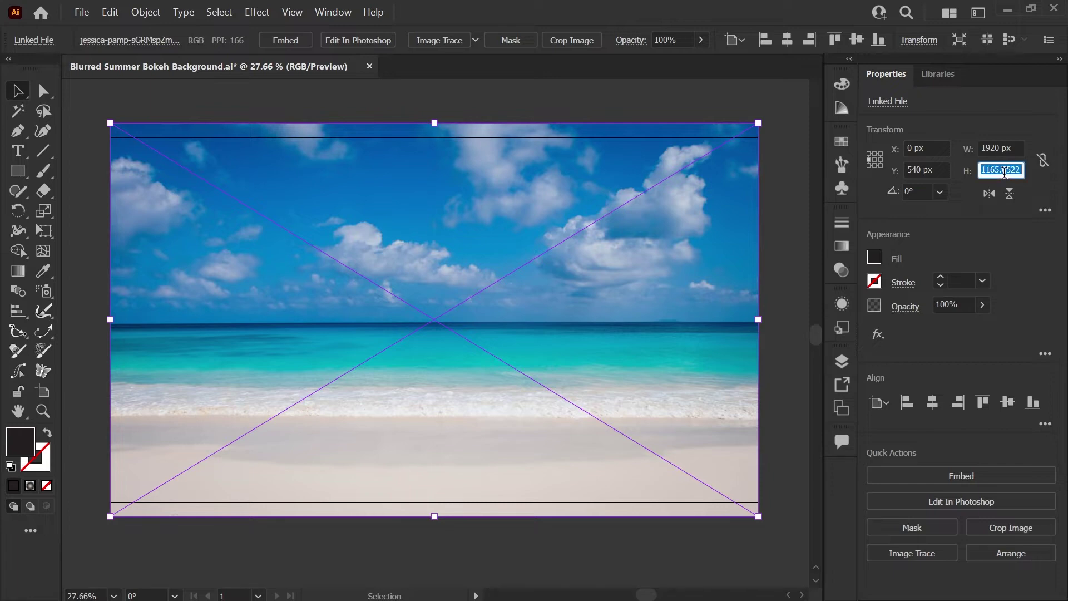
type("1080")
key("Return")
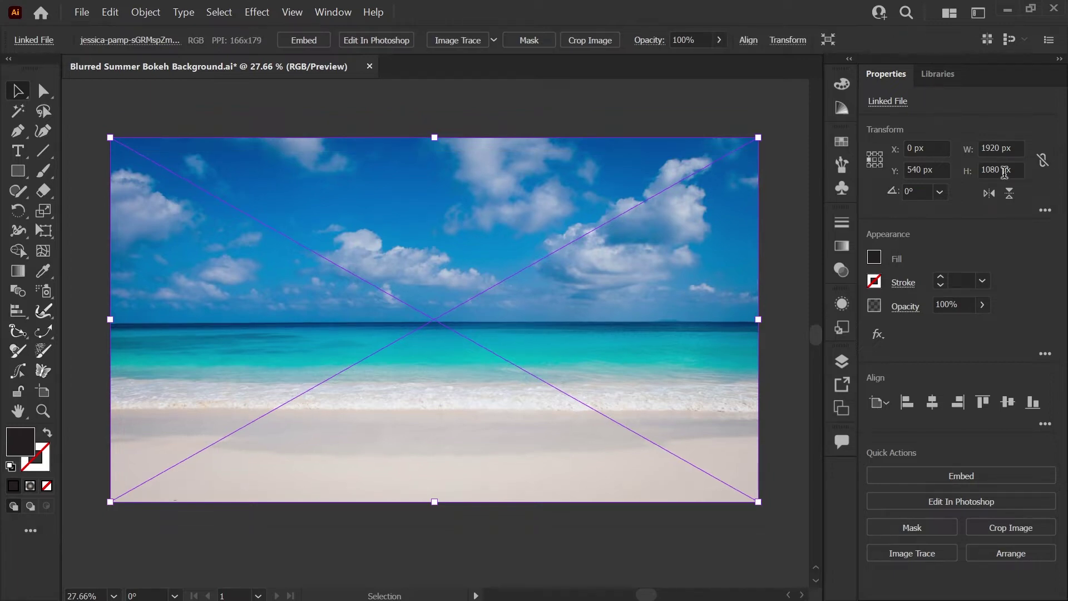
left_click(502, 124)
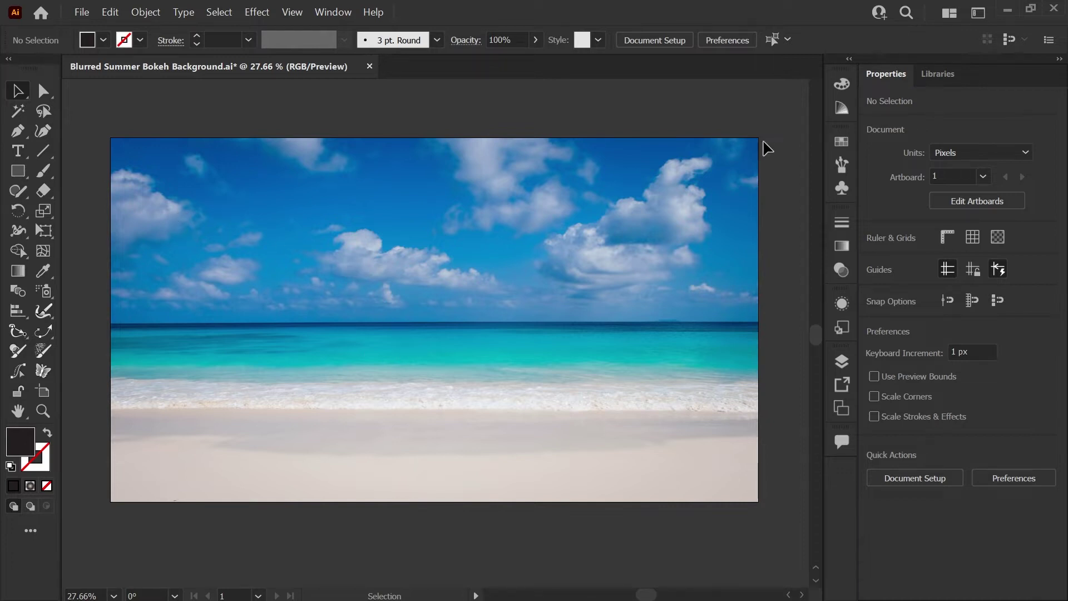
left_click(484, 330)
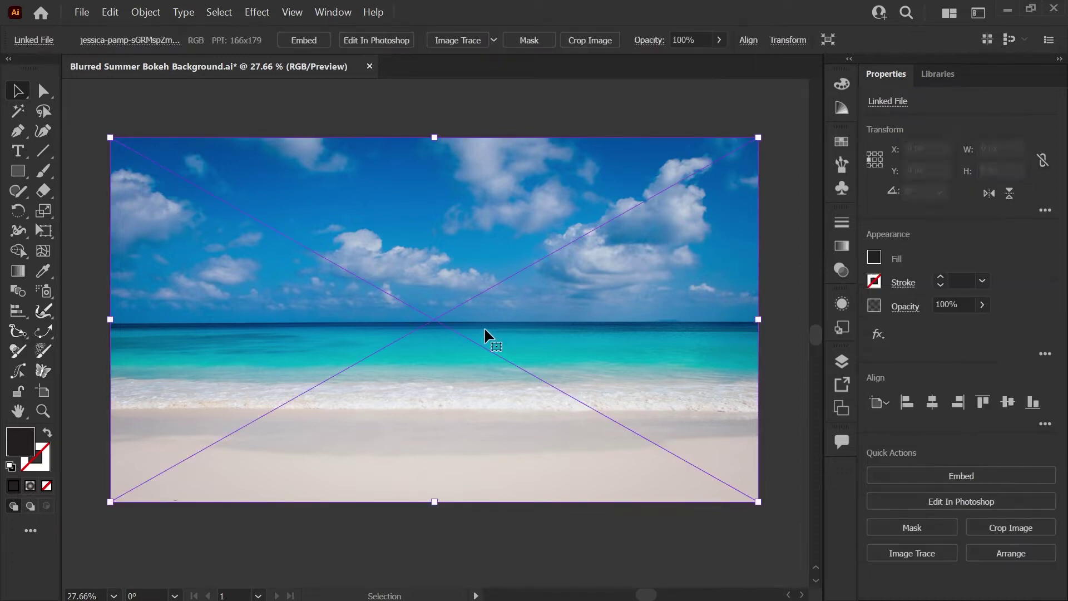
Convert the beach photo into a flat gradient mesh with 10 rows and 6 columns.
left_click(144, 12)
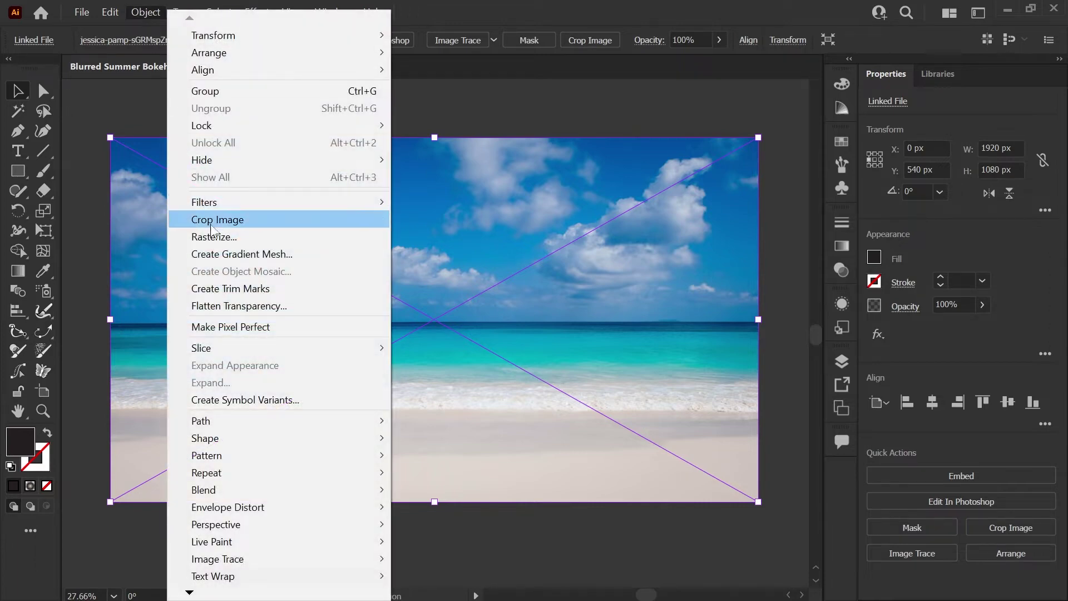
left_click(315, 255)
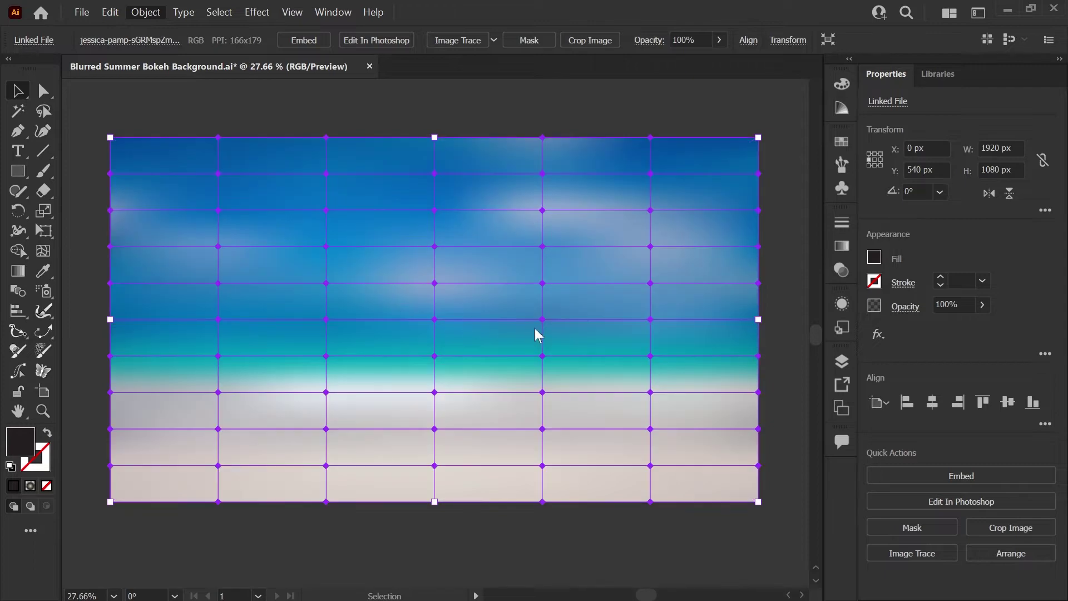
left_click_drag(640, 326, 664, 368)
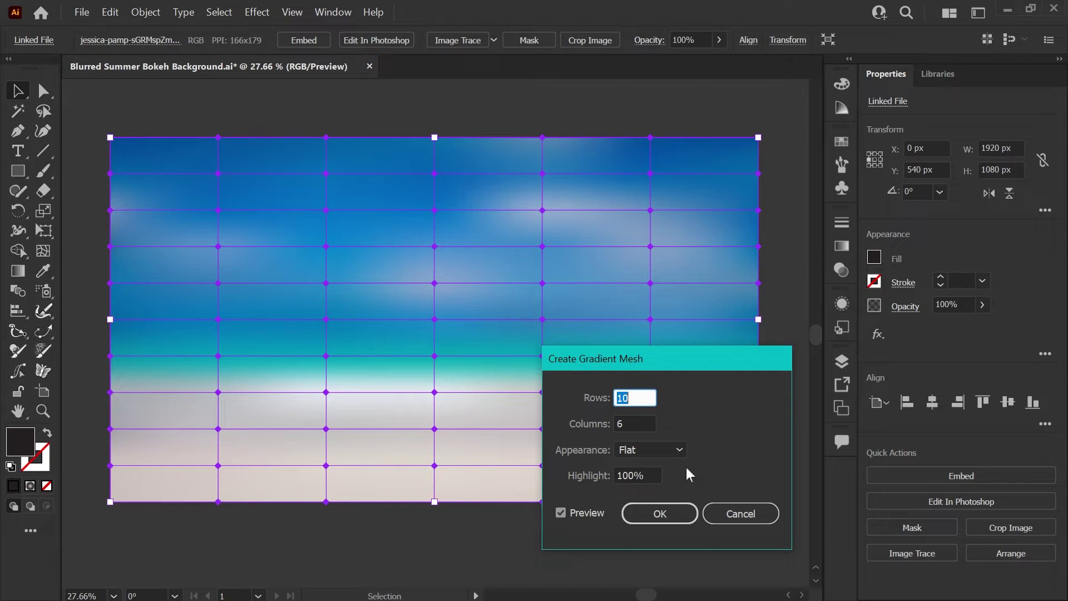
left_click(687, 513)
left_click(578, 103)
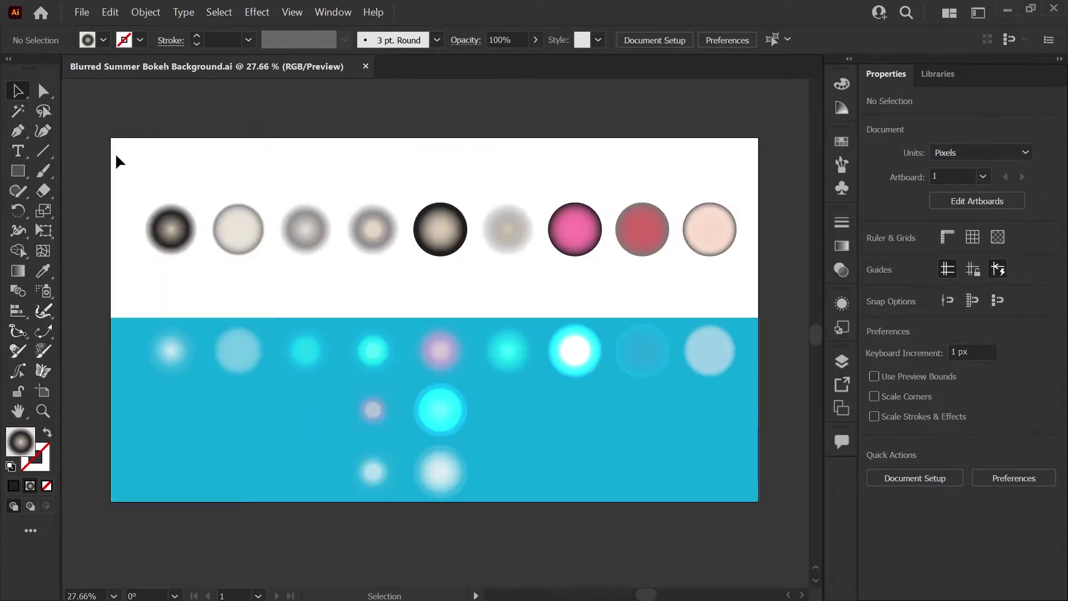
Marquee-select the top row of sample bokeh circles to preview them, then deselect.
left_click_drag(132, 165, 744, 269)
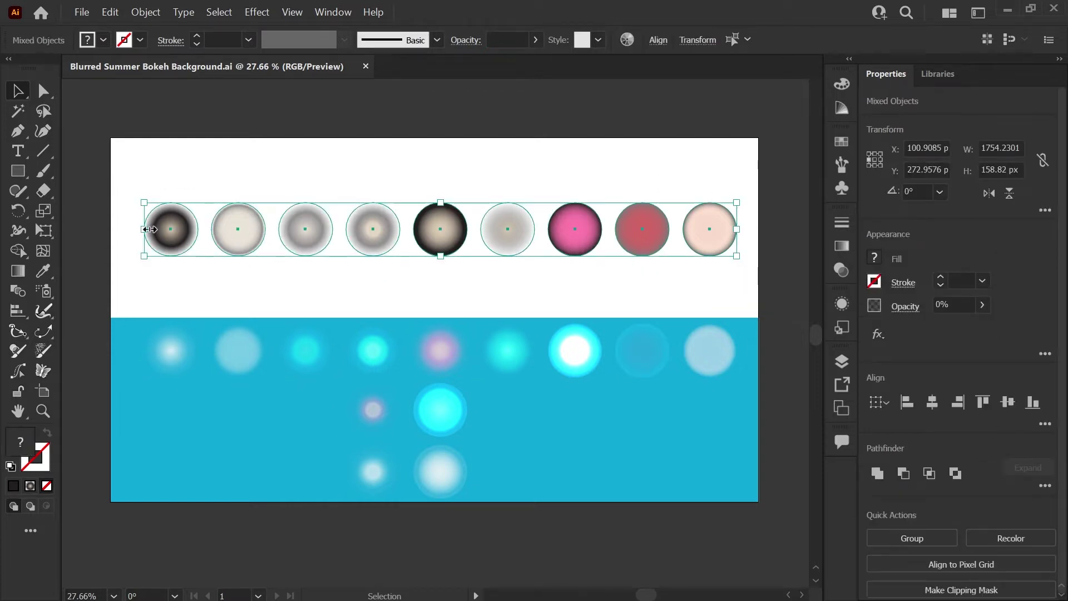
left_click(411, 280)
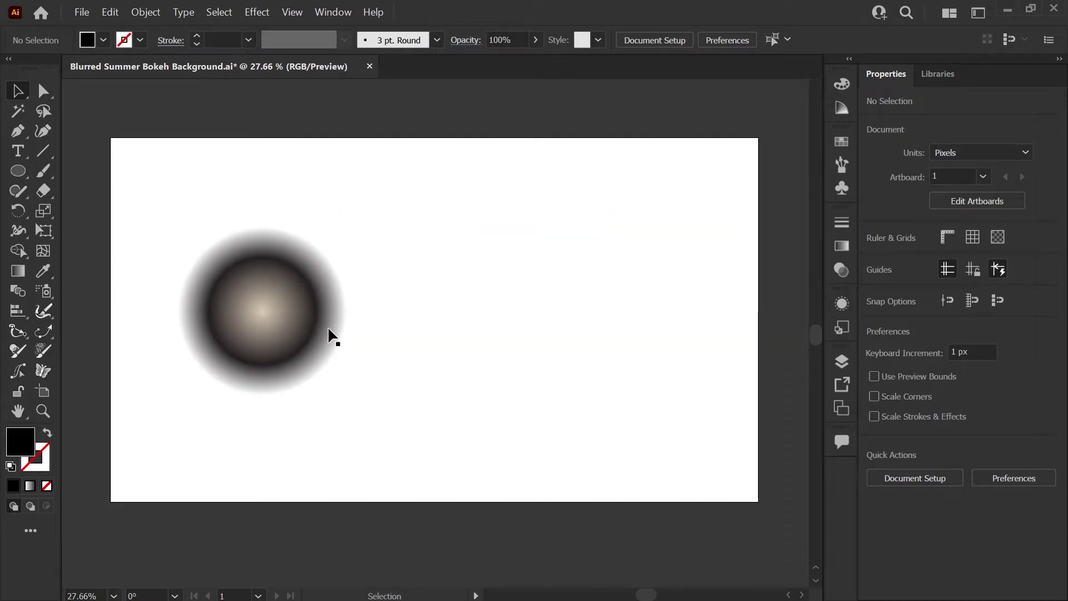
Draw a circle right of the soft circle and fill it with a radial gradient.
key("l")
left_click_drag(464, 248, 551, 339)
key("v")
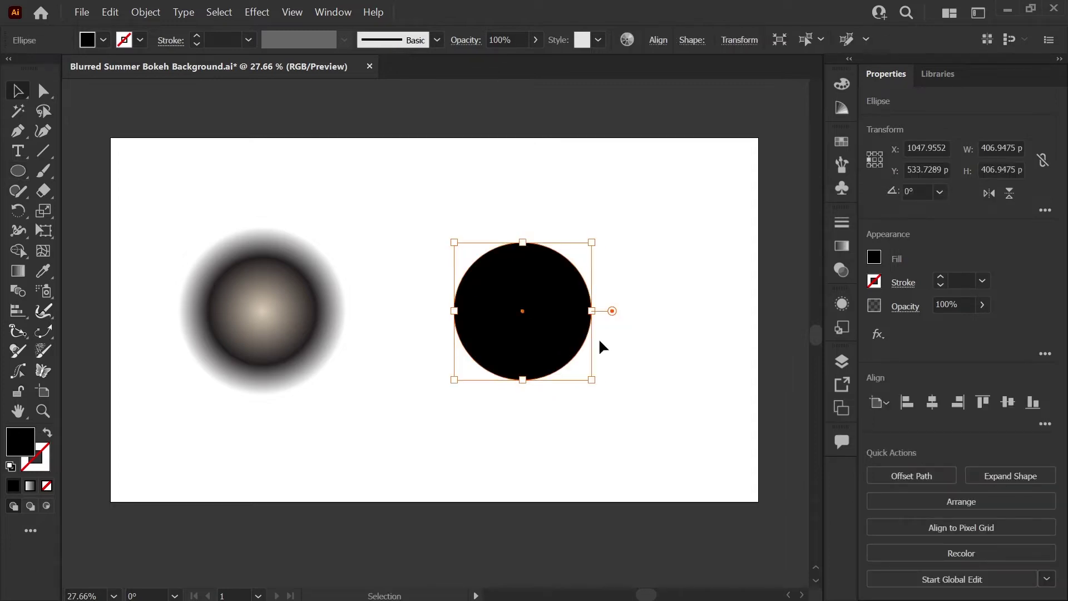
left_click(843, 249)
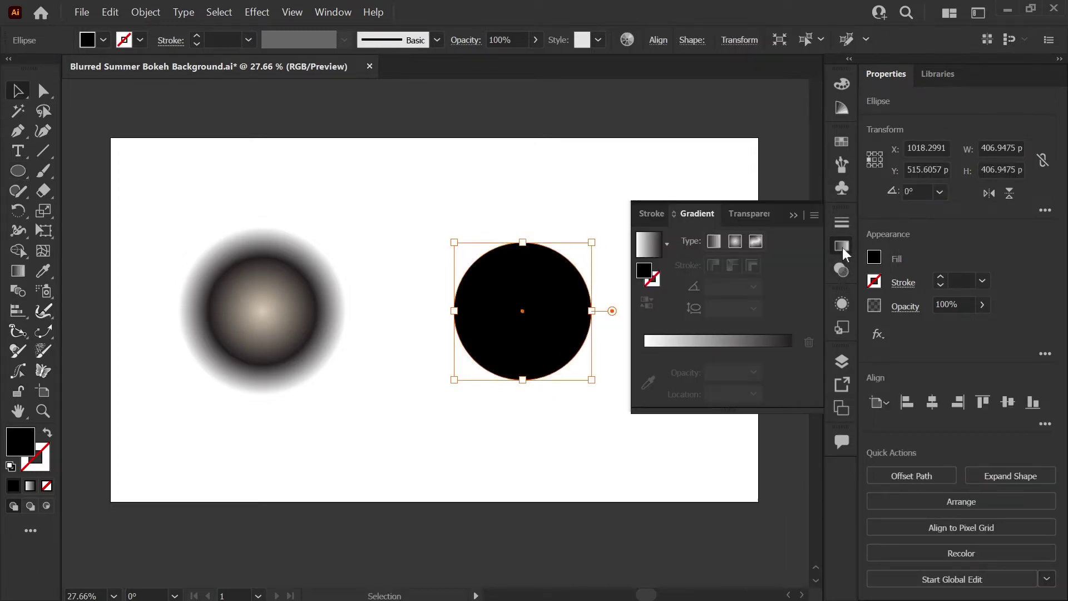
left_click(734, 242)
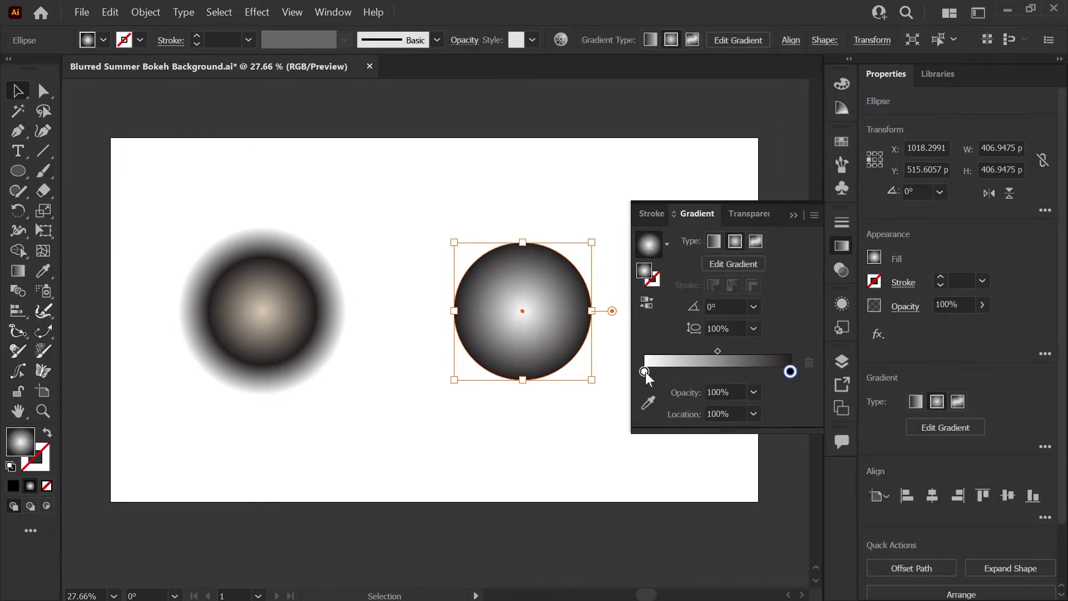
Add a middle gradient stop, nudge it slightly left, and save the document.
left_click(723, 372)
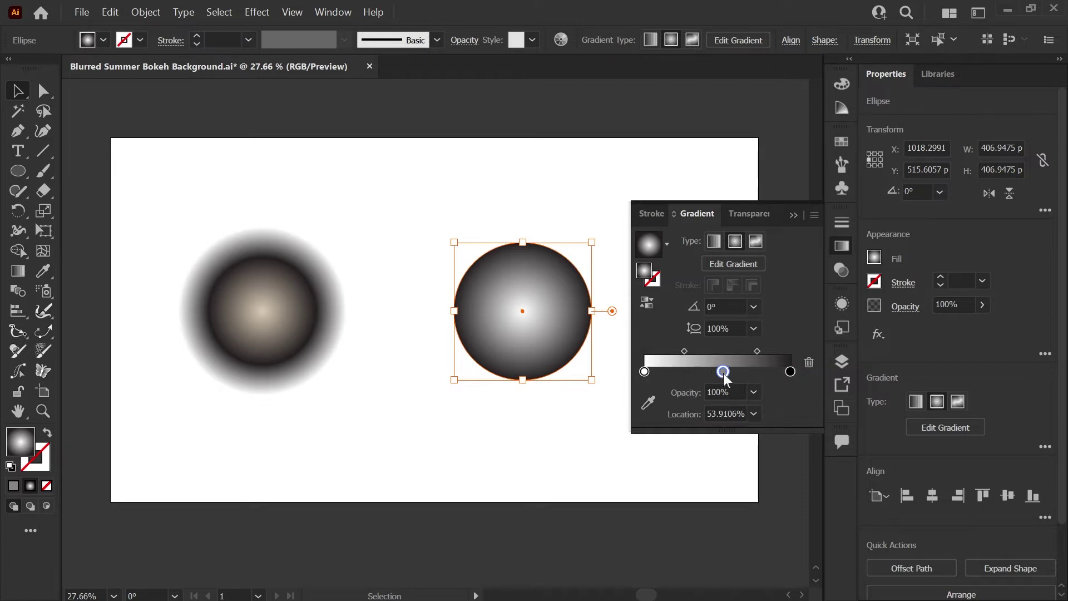
left_click_drag(724, 373, 719, 374)
key("ctrl+s")
key("ctrl+shift+a")
key("a")
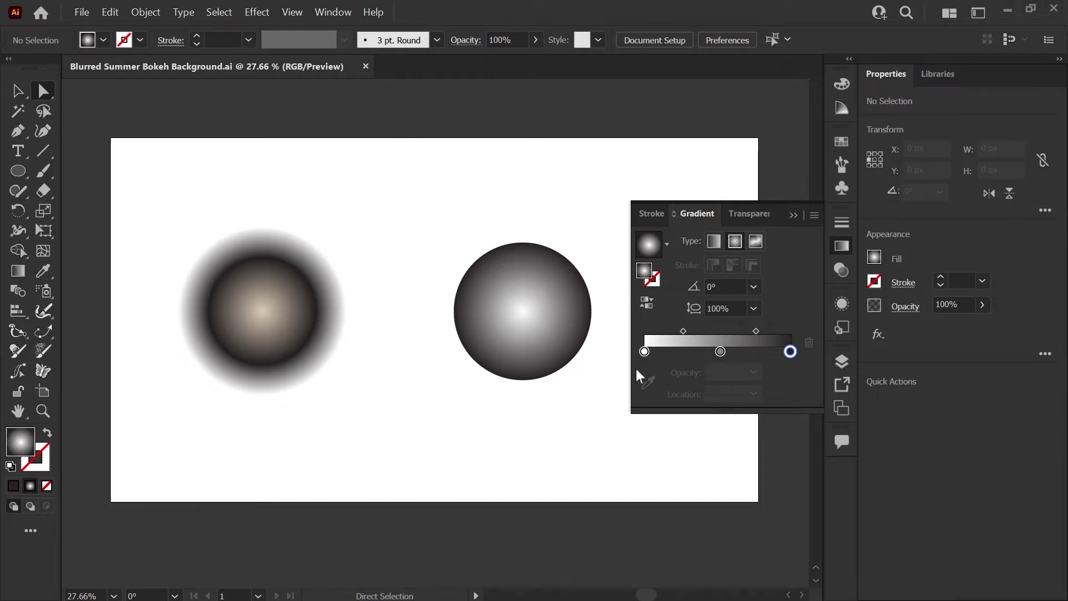
key("ctrl+z")
Set the leftmost gradient stop to beige, RGB 219, 204, 18.2.
double_click(645, 372)
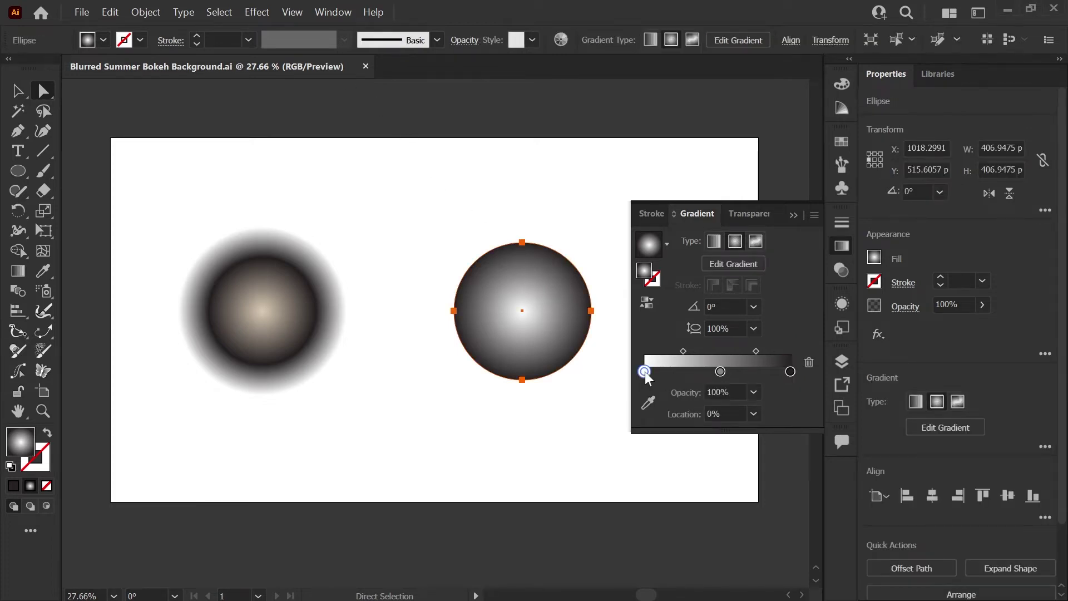
double_click(754, 432)
type("219")
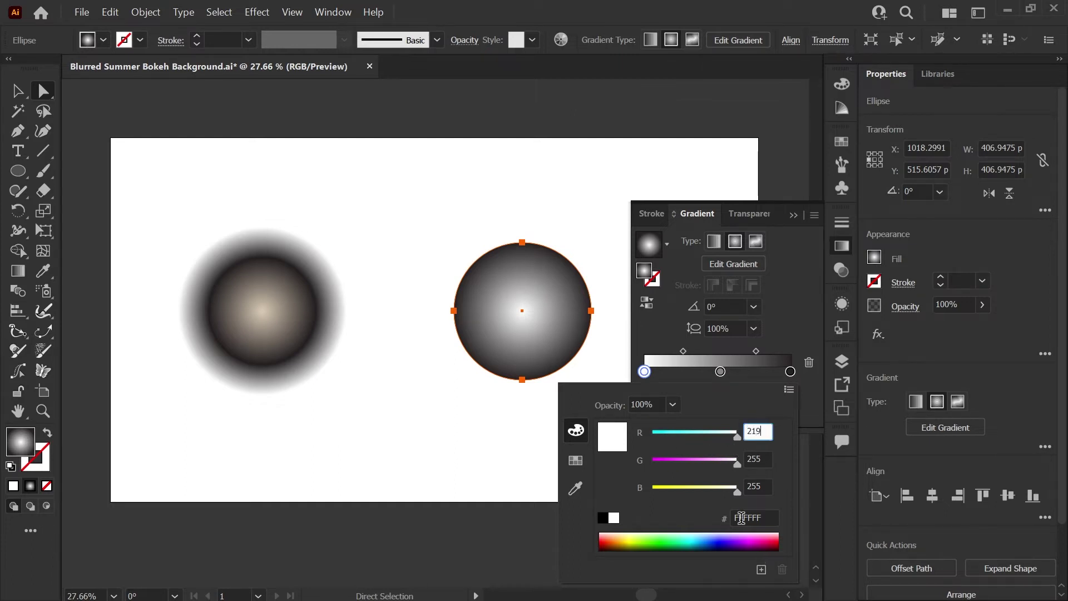
key("Tab")
type("204")
key("Tab")
type("18")
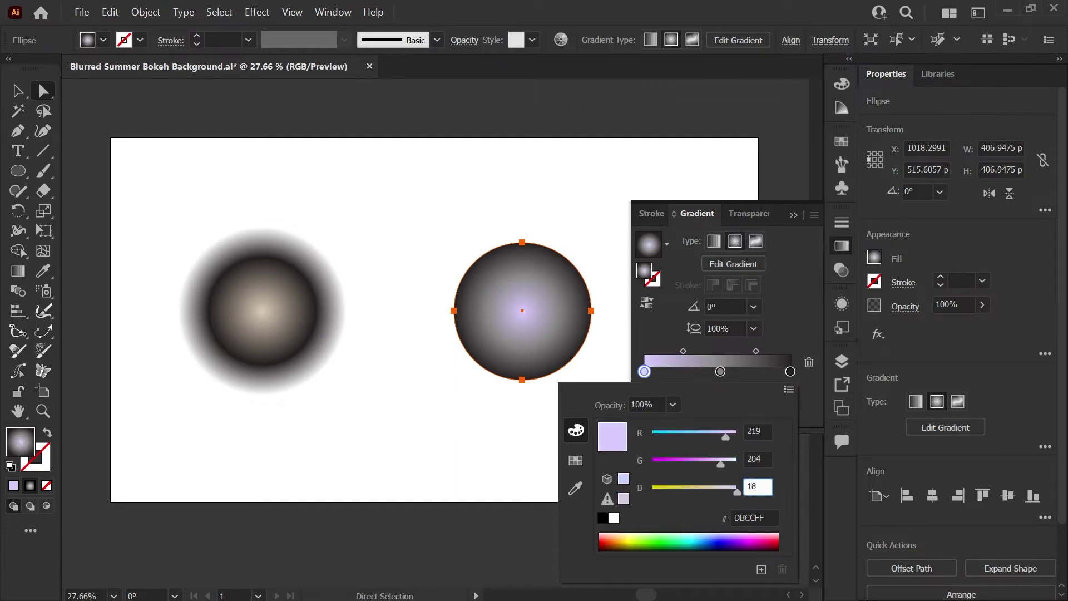
type(".2")
key("Tab")
key("Return")
Make the middle stop dark navy and move it outward to about 67%.
double_click(720, 371)
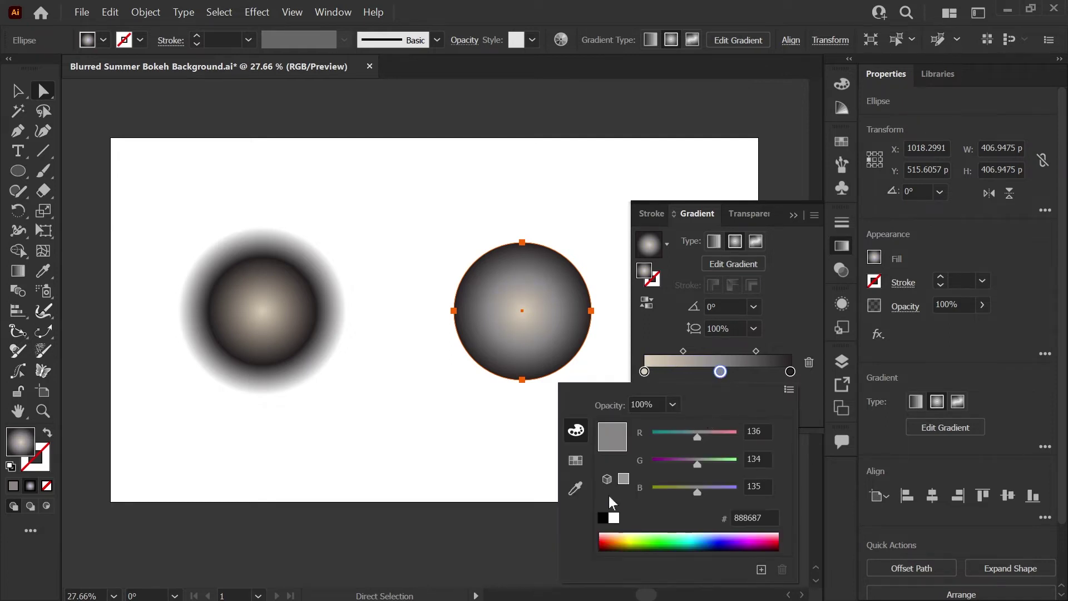
left_click_drag(659, 485, 671, 489)
left_click(664, 462)
left_click(666, 434)
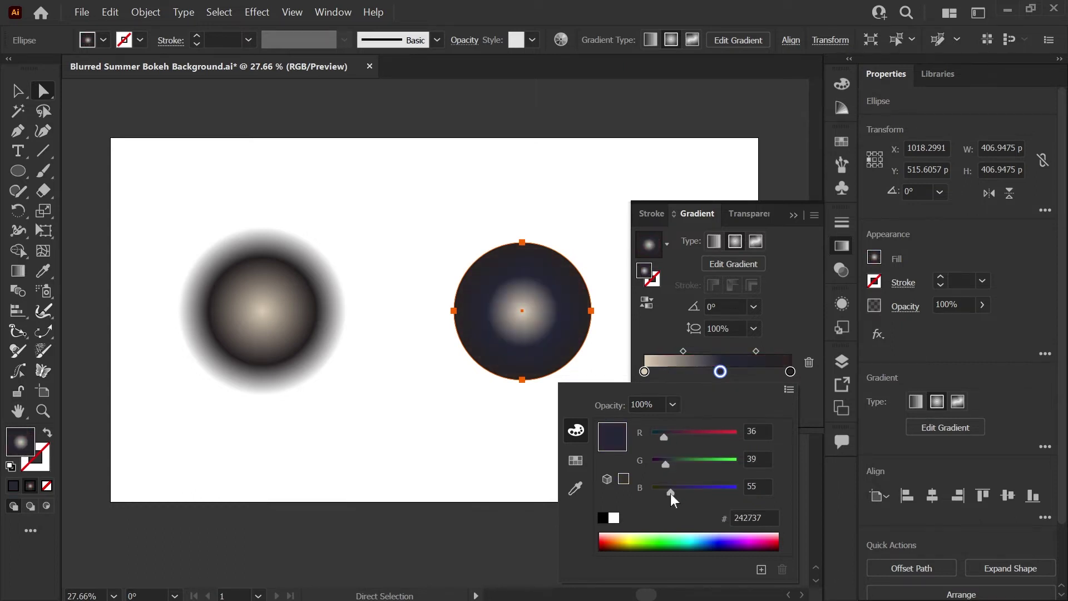
left_click(752, 380)
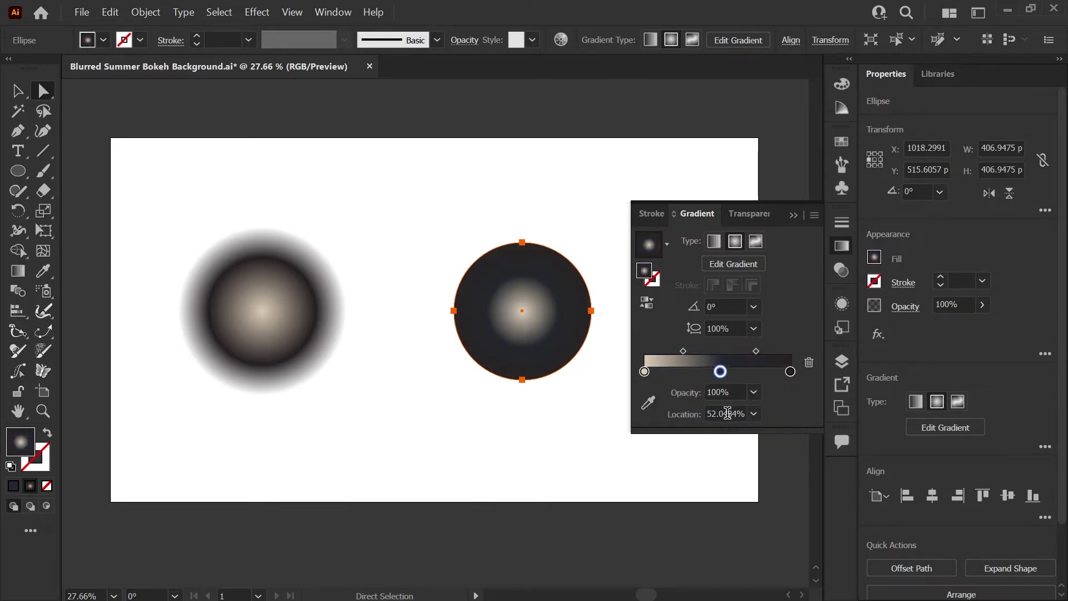
left_click_drag(721, 372, 748, 372)
Set the outer edge stop's opacity to 0% so the circle fades out.
left_click(791, 373)
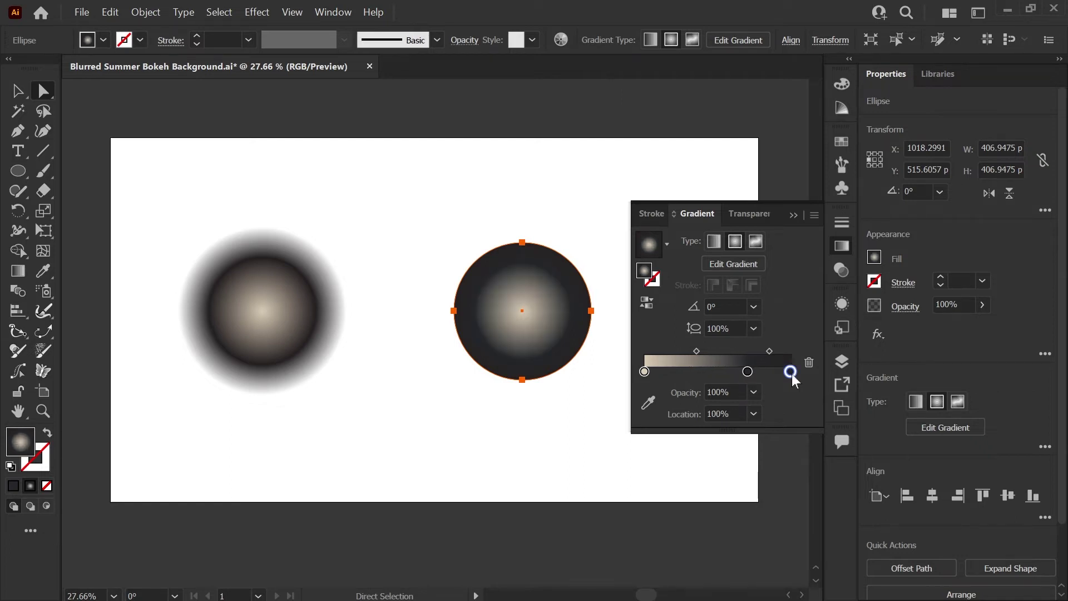
double_click(791, 373)
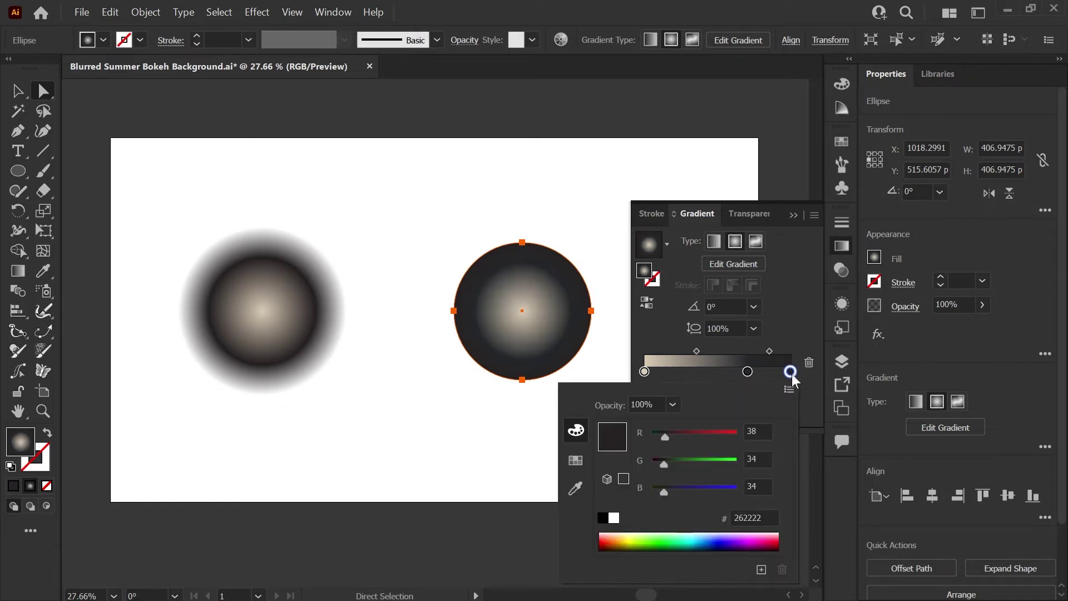
key("Escape")
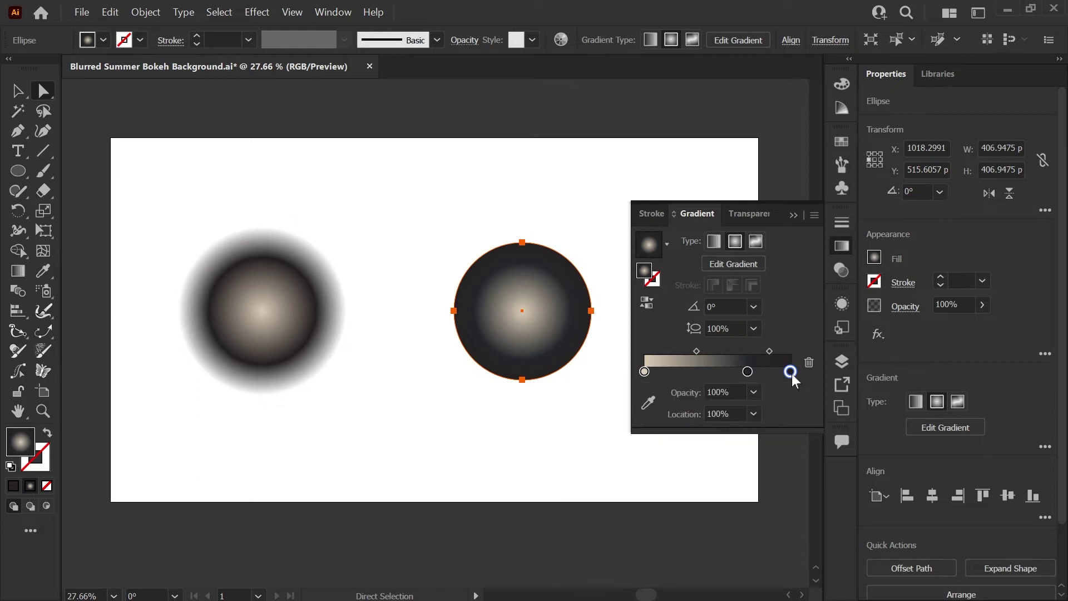
left_click(755, 393)
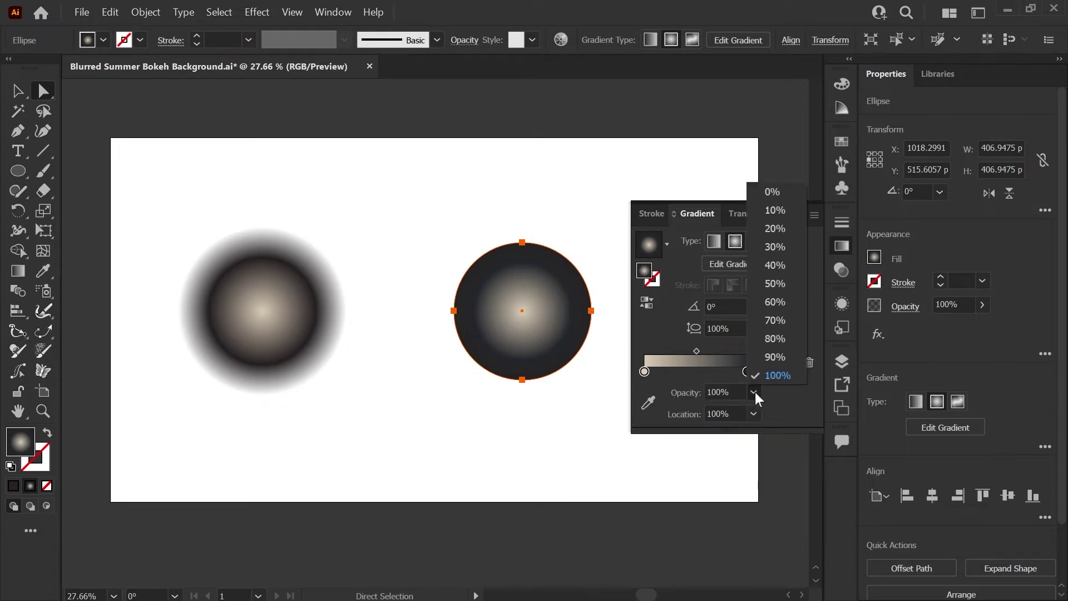
left_click(773, 193)
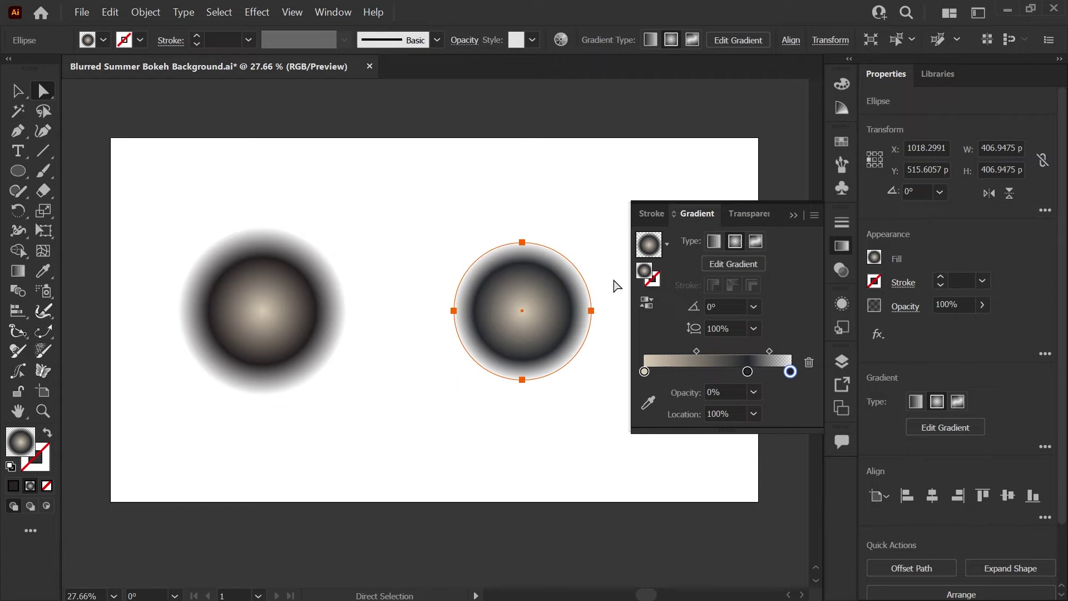
left_click(467, 245)
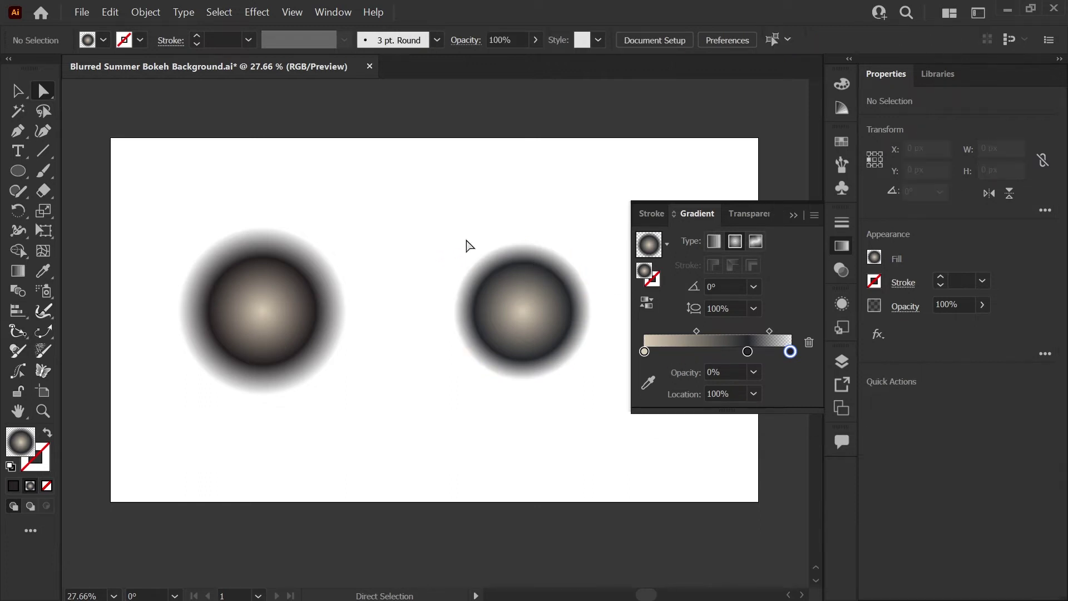
Shift the right circle's gradient midpoint, then inspect the second and third sample circles.
left_click(580, 346)
mouse_move(683, 349)
left_mouse_down()
mouse_move(699, 352)
mouse_move(670, 353)
mouse_move(695, 352)
left_mouse_up()
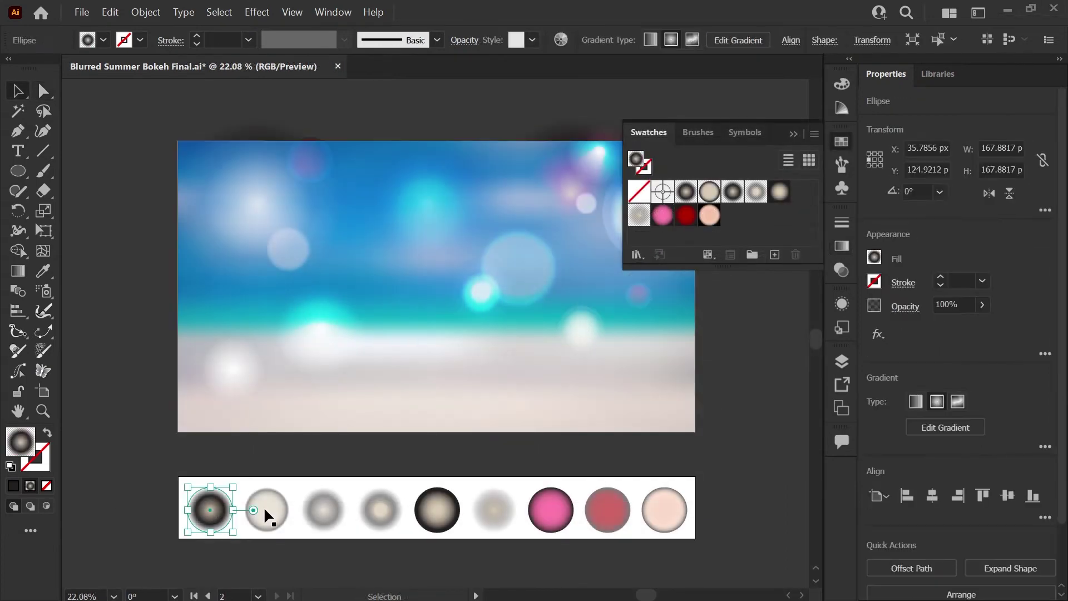
left_click(274, 512)
left_click(325, 530)
Nudge the fourth sample circle's middle gradient stop outward to about 65%.
left_click(388, 529)
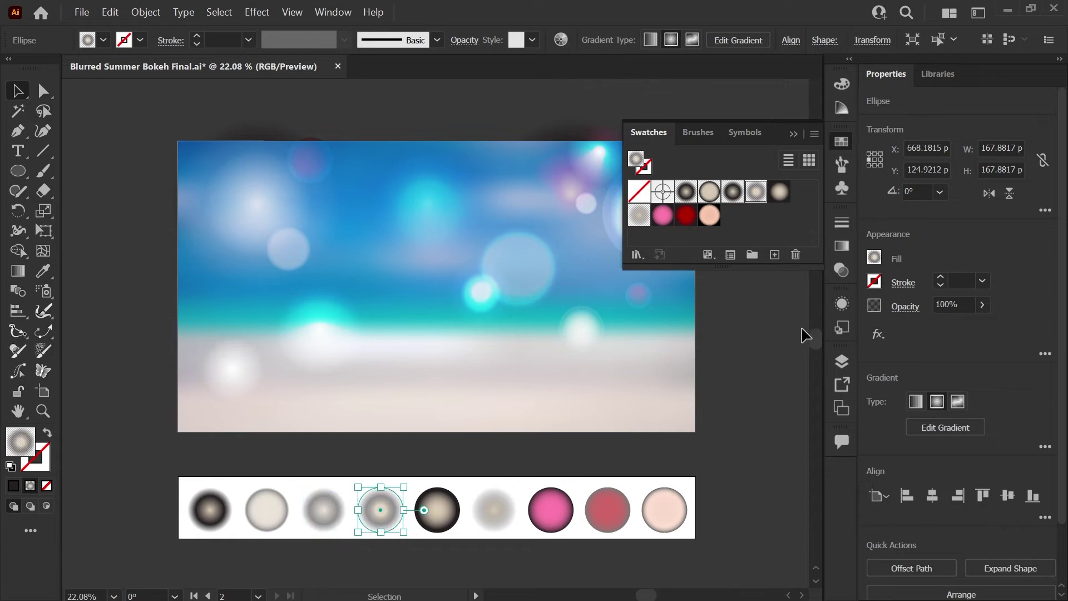
left_click(840, 251)
left_click_drag(737, 371, 739, 372)
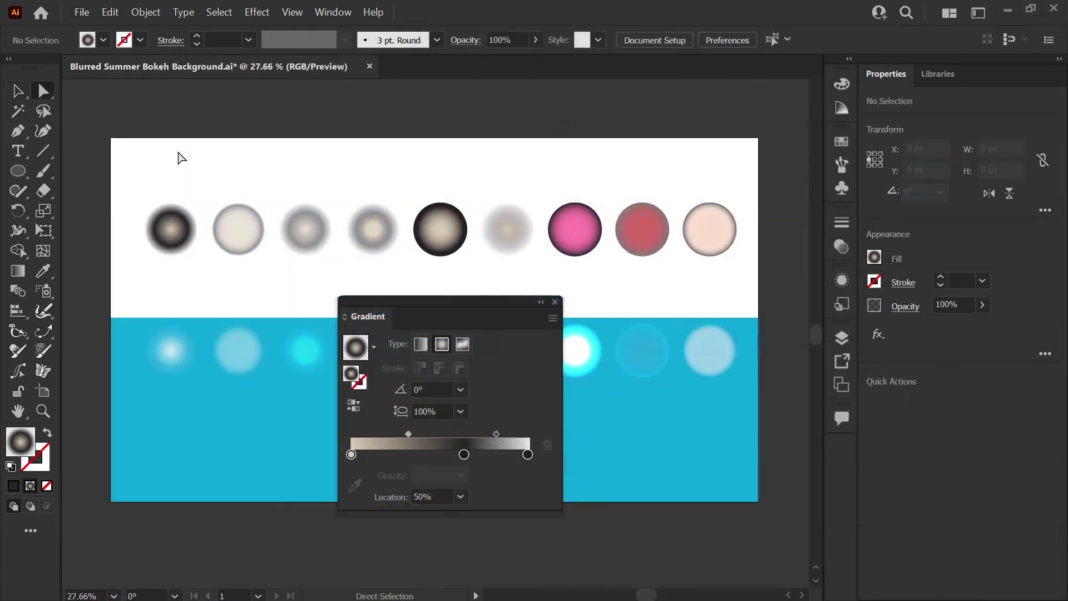
Inspect the gradients of all seven sample bokeh circles, ending with the red one.
left_click(183, 234)
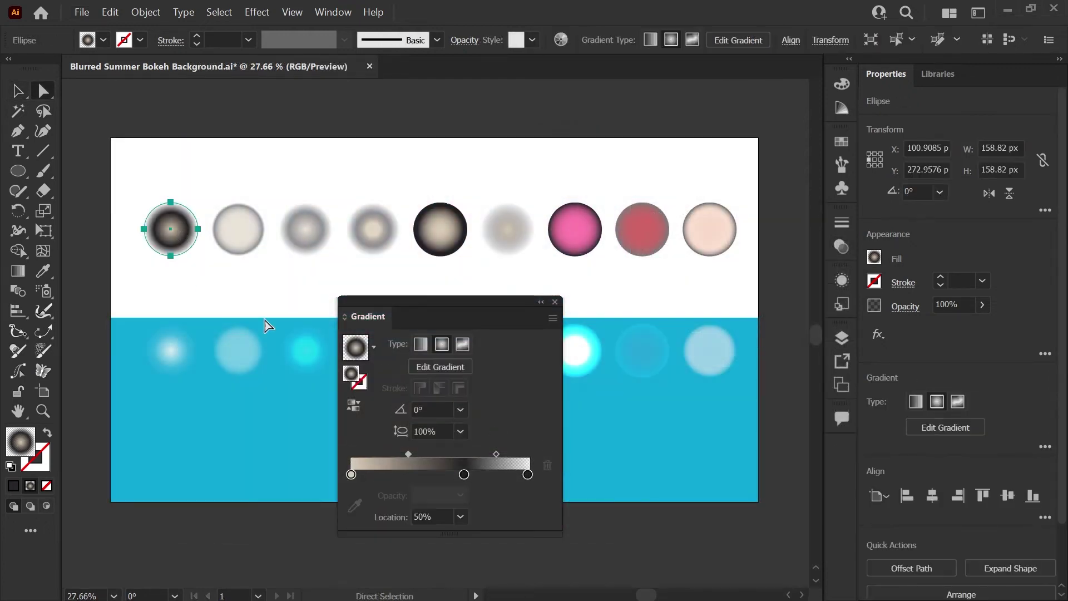
left_click(241, 244)
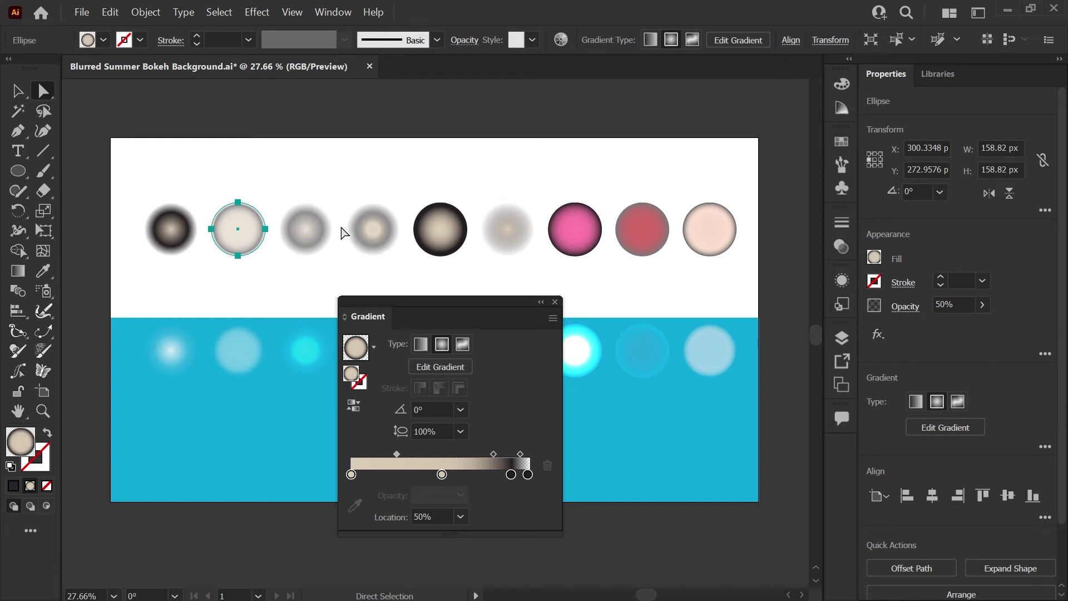
left_click(318, 233)
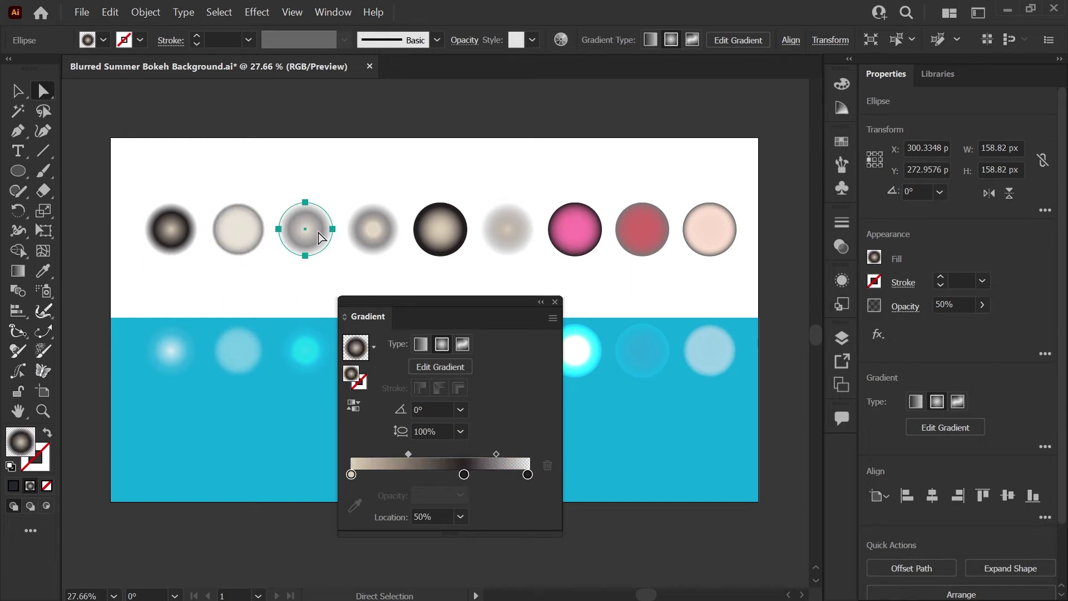
left_click(381, 243)
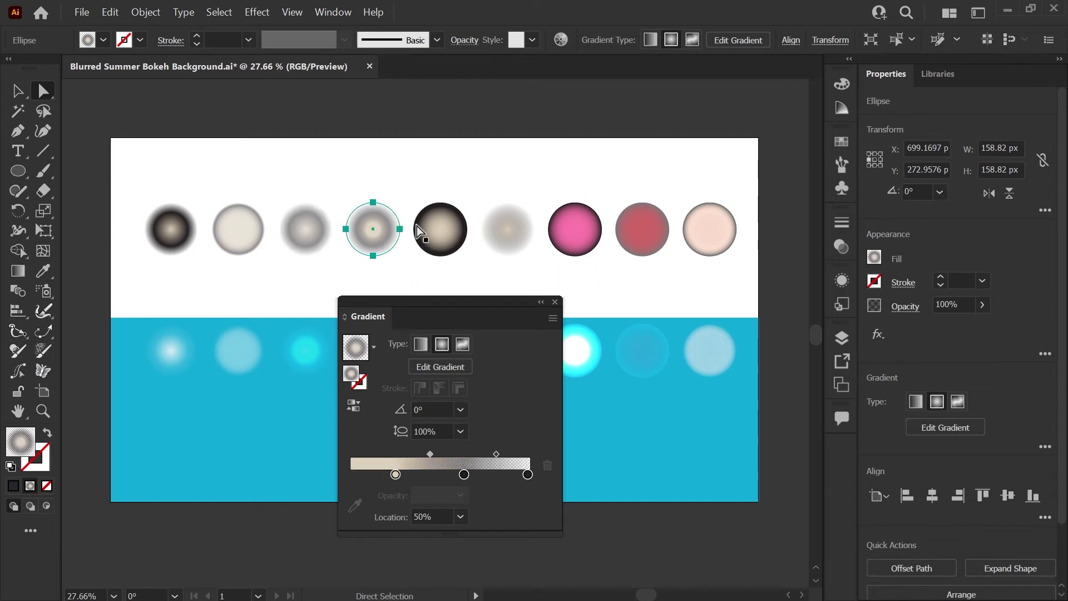
left_click(448, 242)
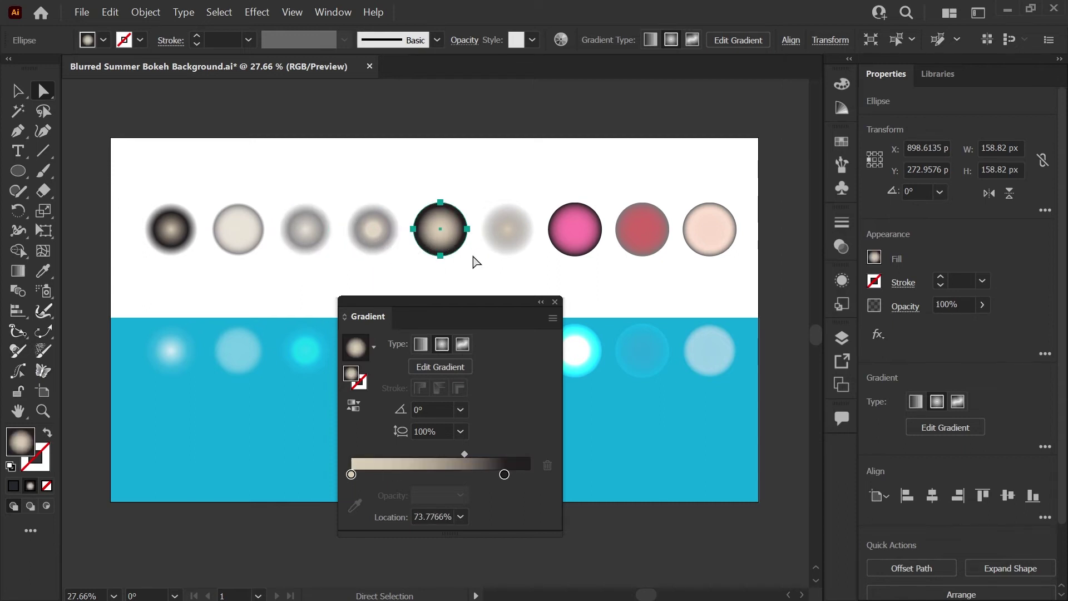
left_click(514, 233)
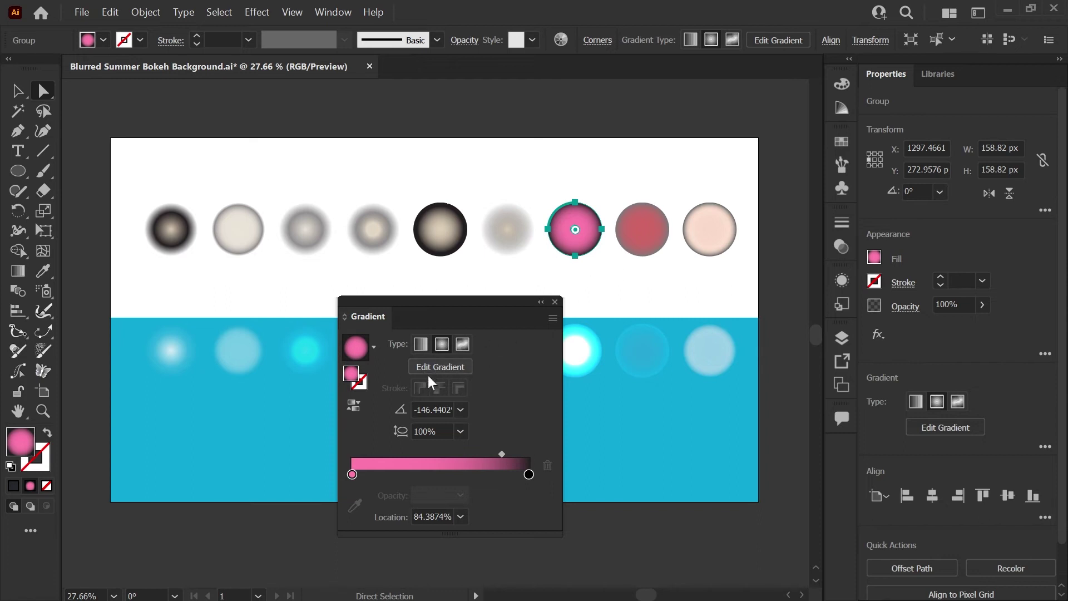
left_click(646, 251)
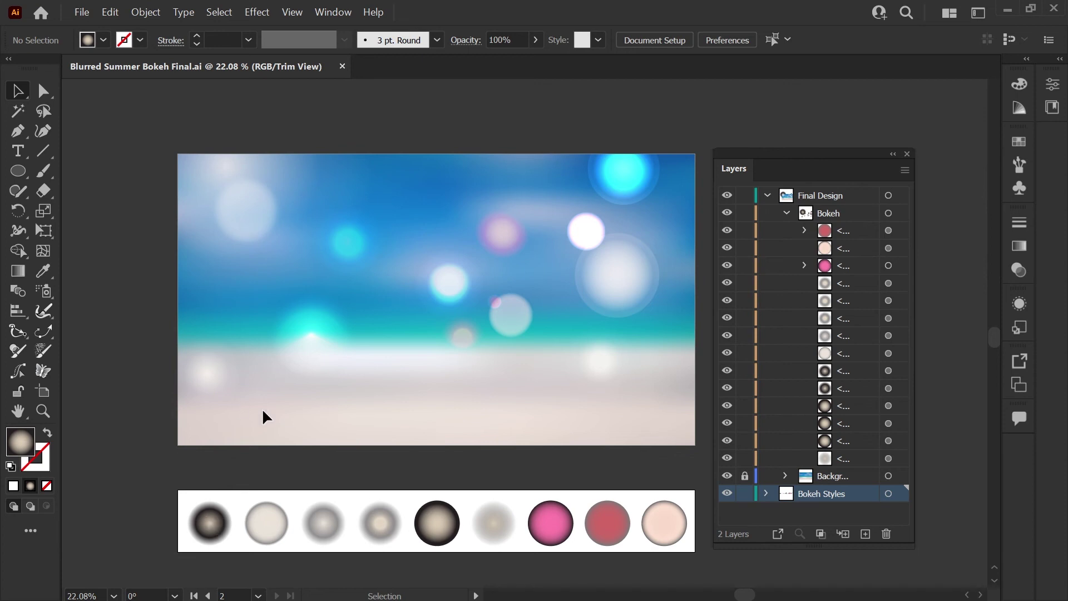
left_click(272, 237)
mouse_move(290, 250)
left_mouse_down()
mouse_move(317, 286)
mouse_move(288, 256)
left_mouse_up()
left_click(318, 353)
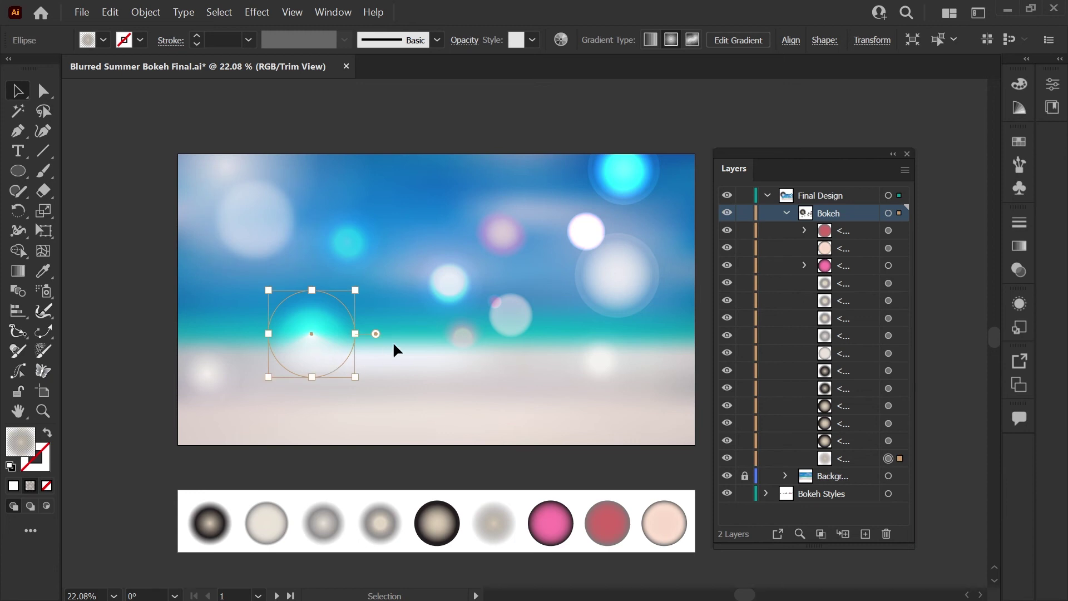
left_click(448, 394)
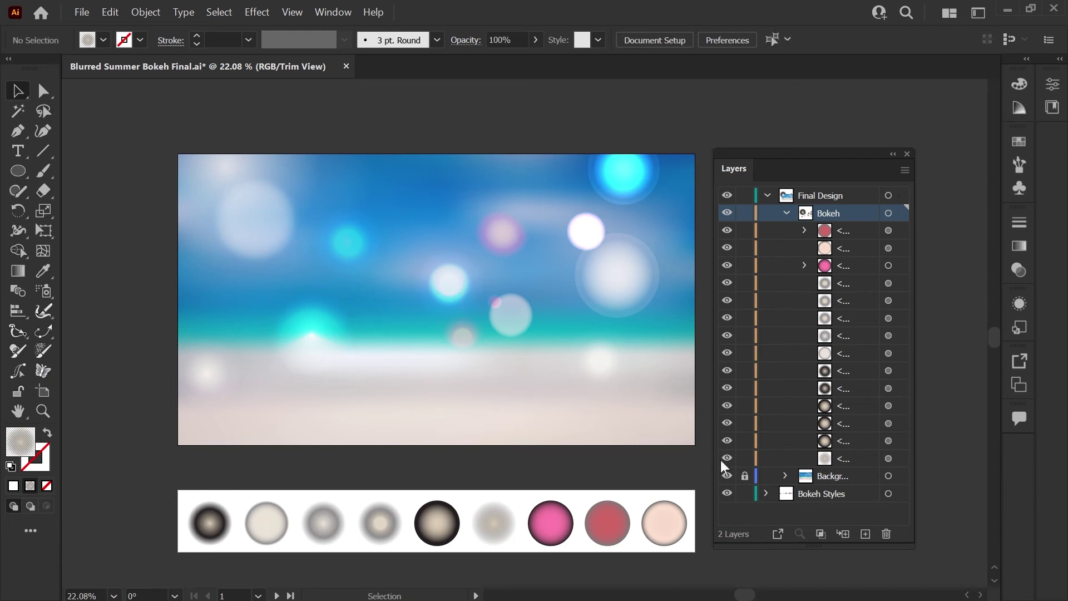
left_click(727, 477)
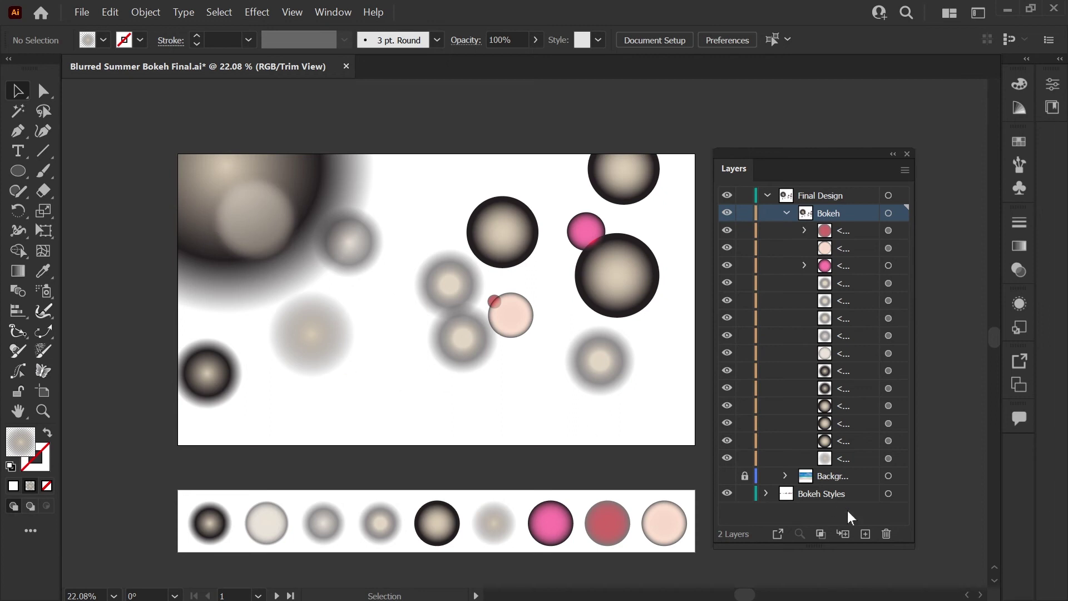
left_click(727, 477)
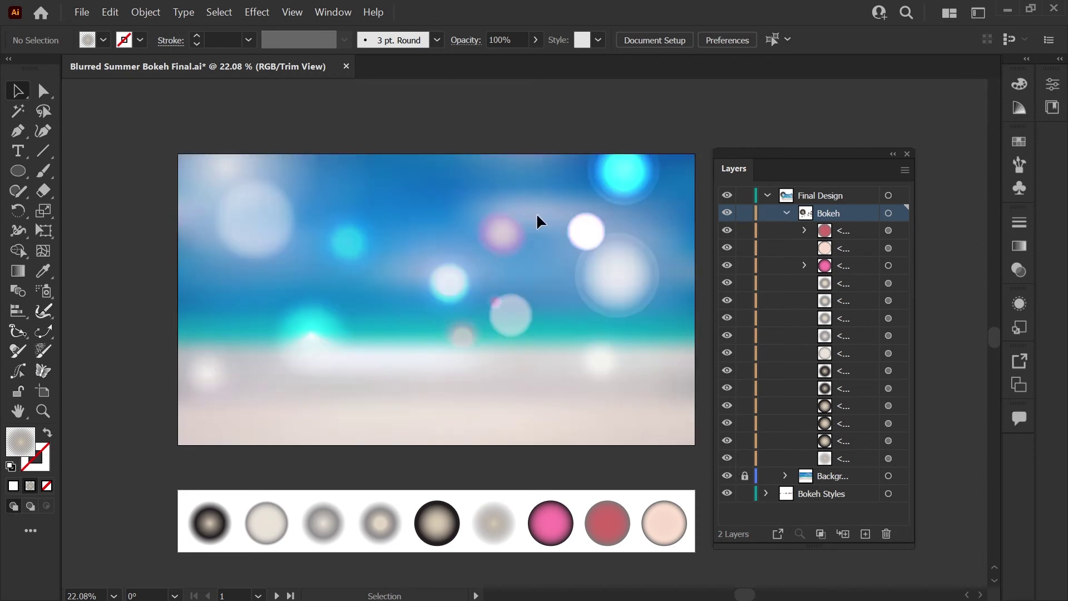